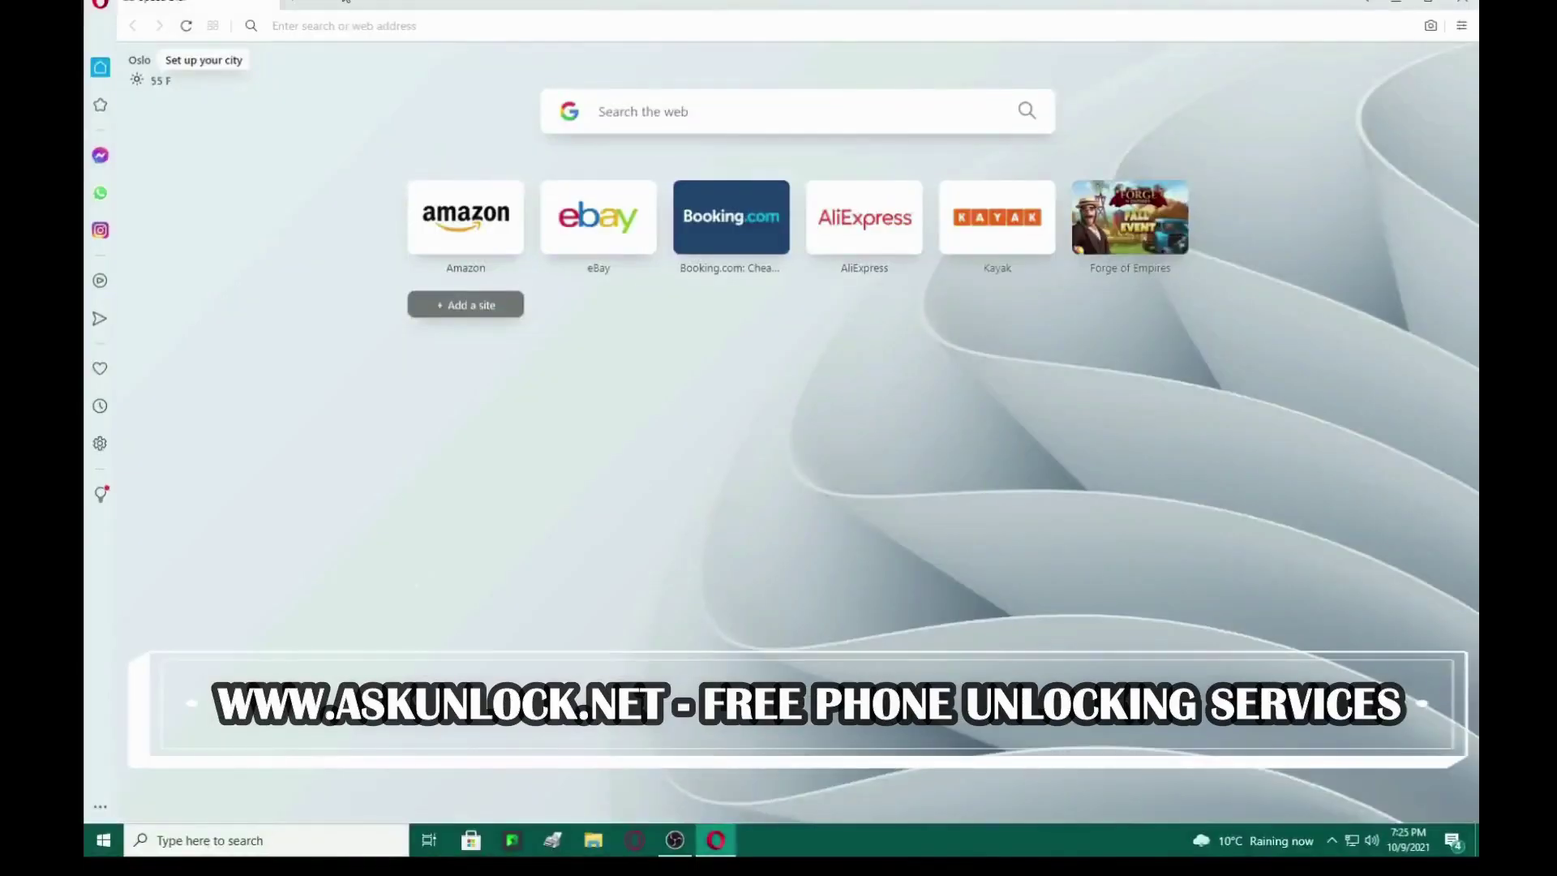
type("as")
Load askunlock.net in Opera to reach its free unlock request form.
key("Return")
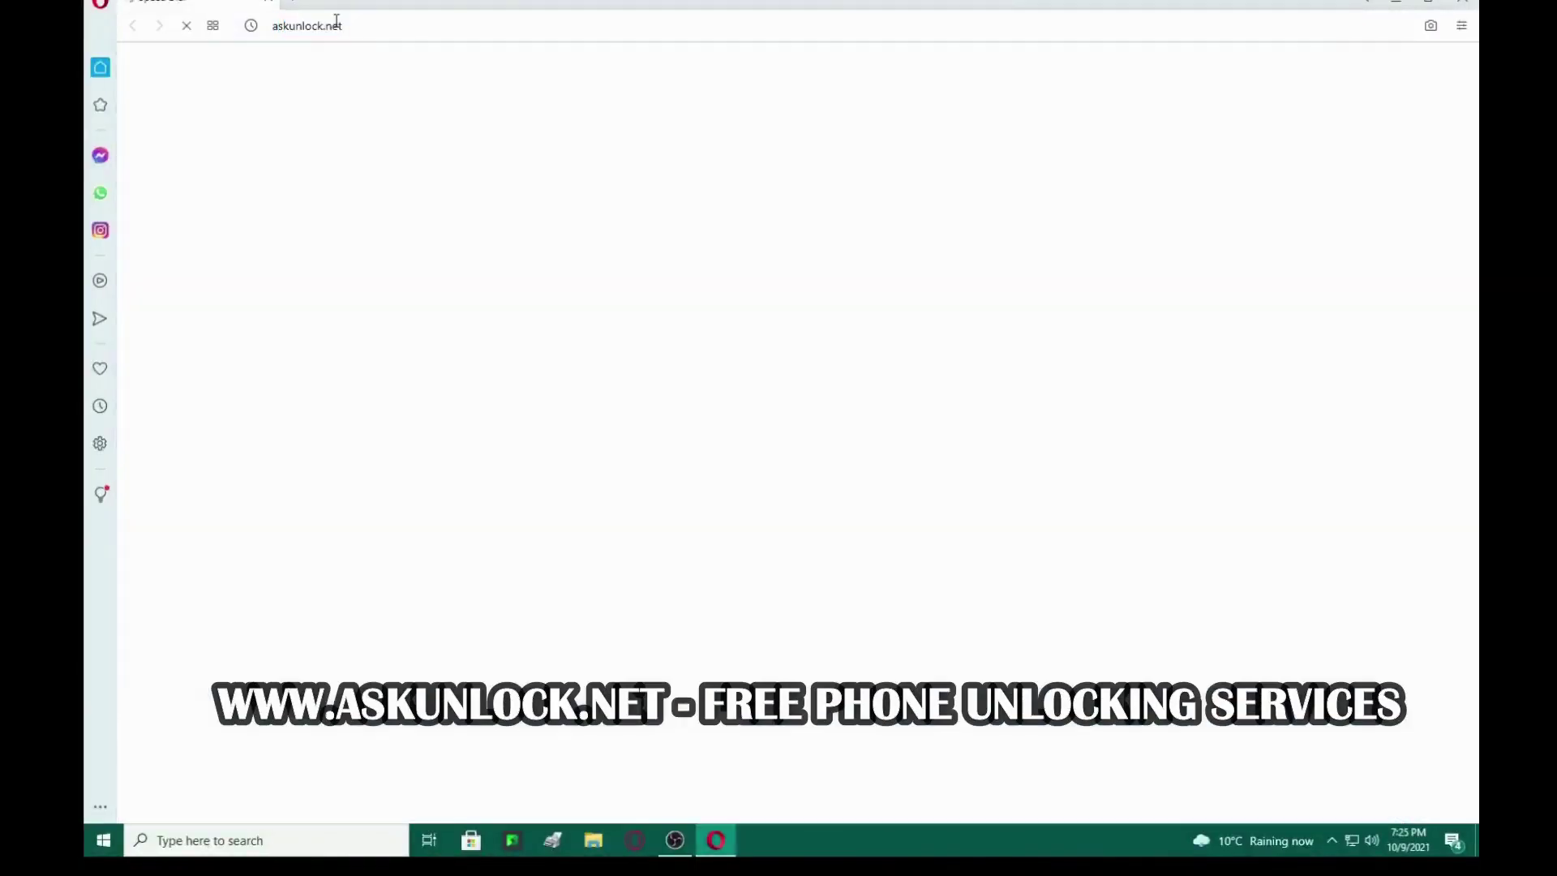
scroll(686, 365, "down", 2)
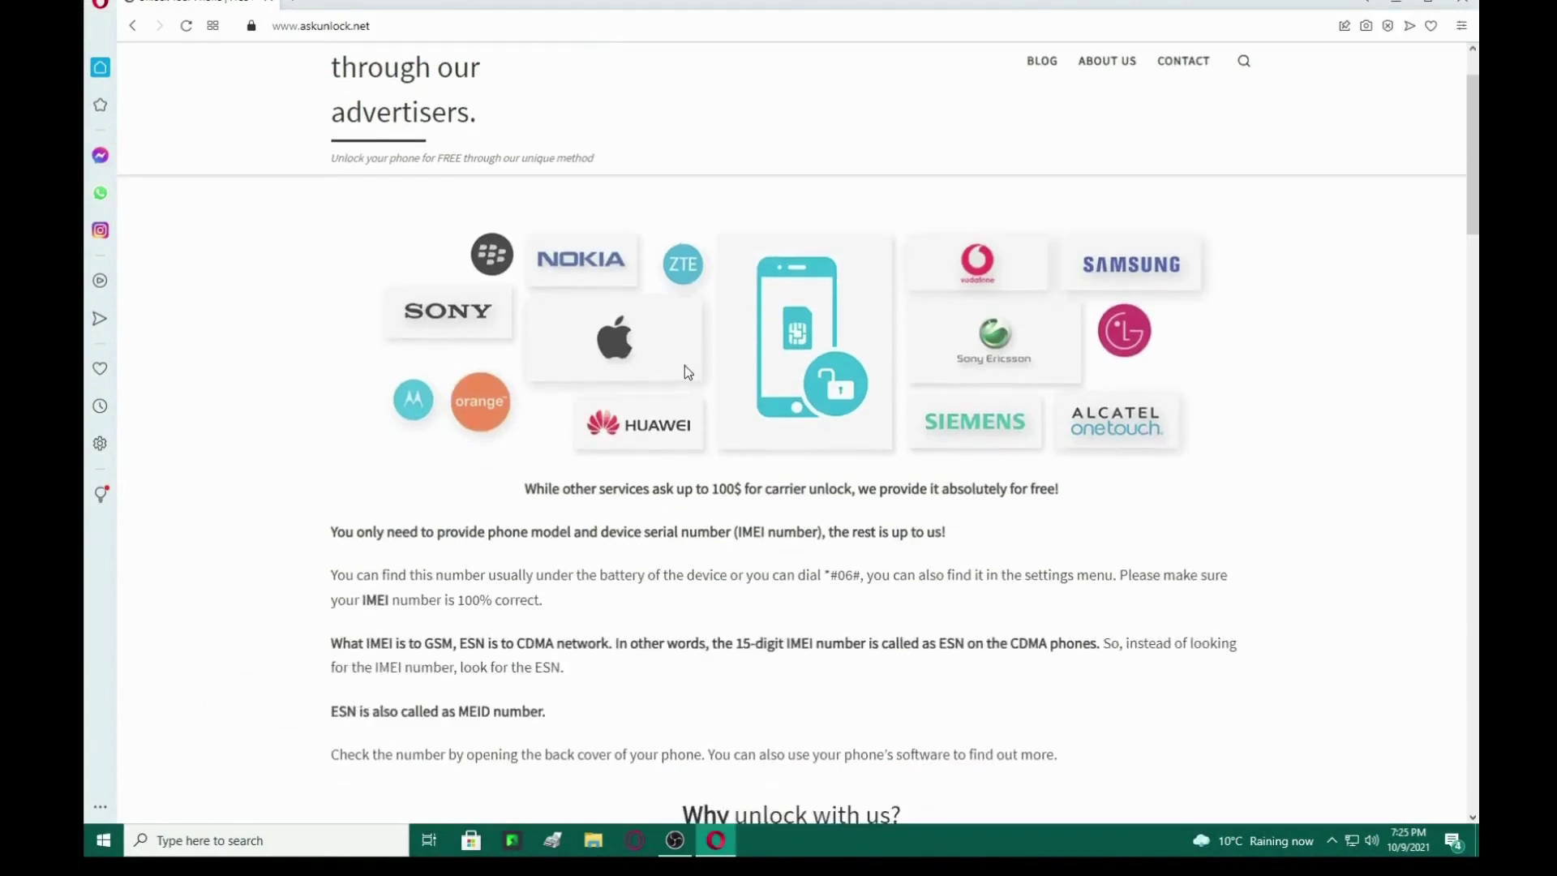
scroll(683, 372, "down", 3)
scroll(683, 375, "down", 1)
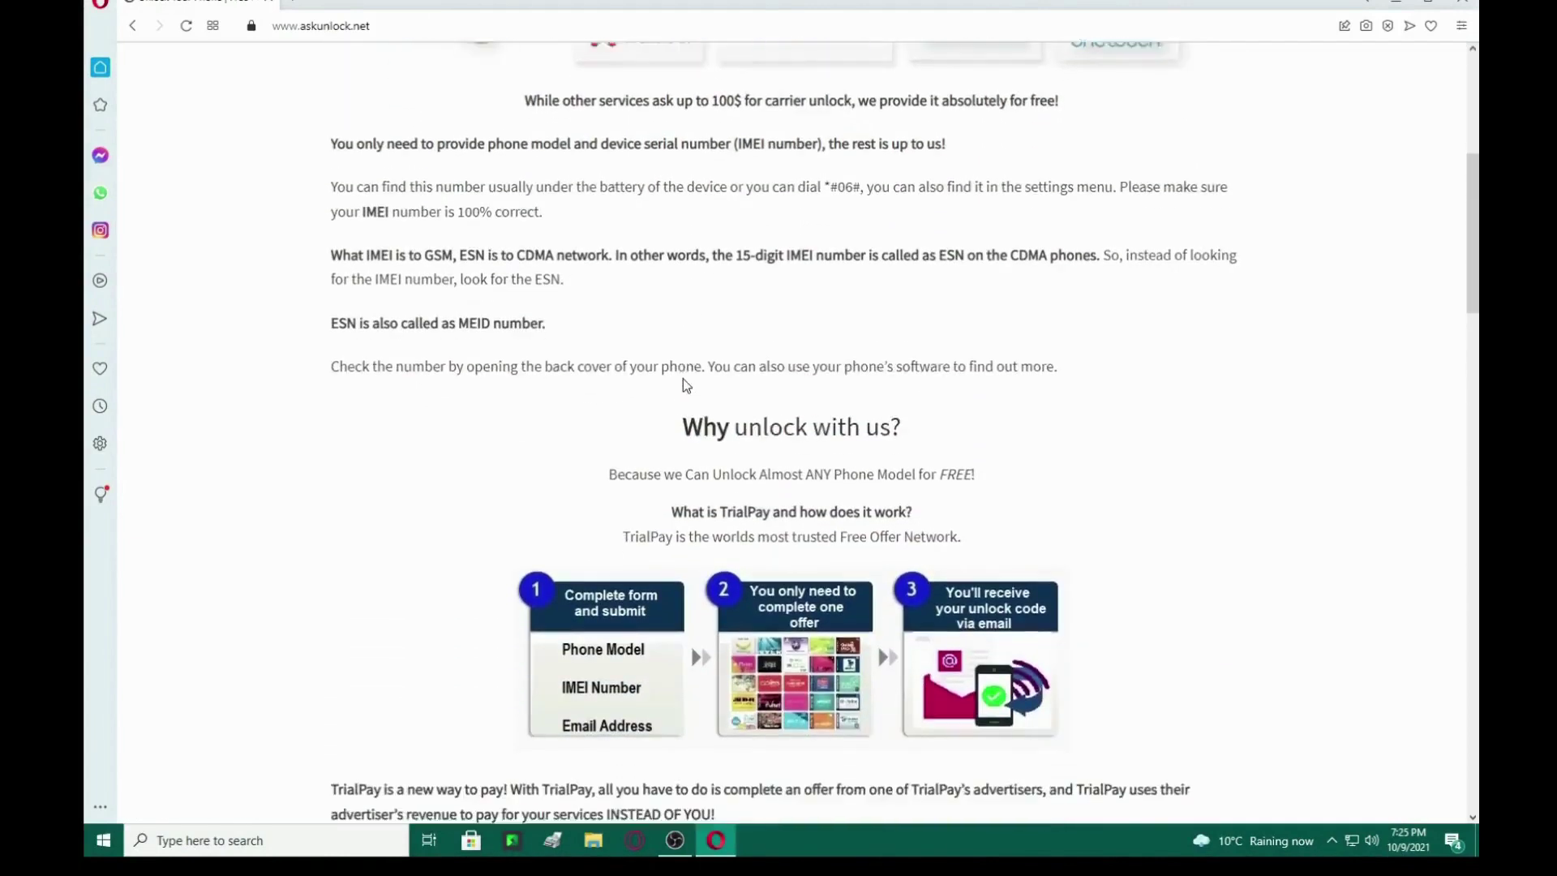
scroll(683, 379, "down", 1)
scroll(683, 384, "down", 2)
scroll(682, 384, "down", 1)
scroll(683, 383, "down", 1)
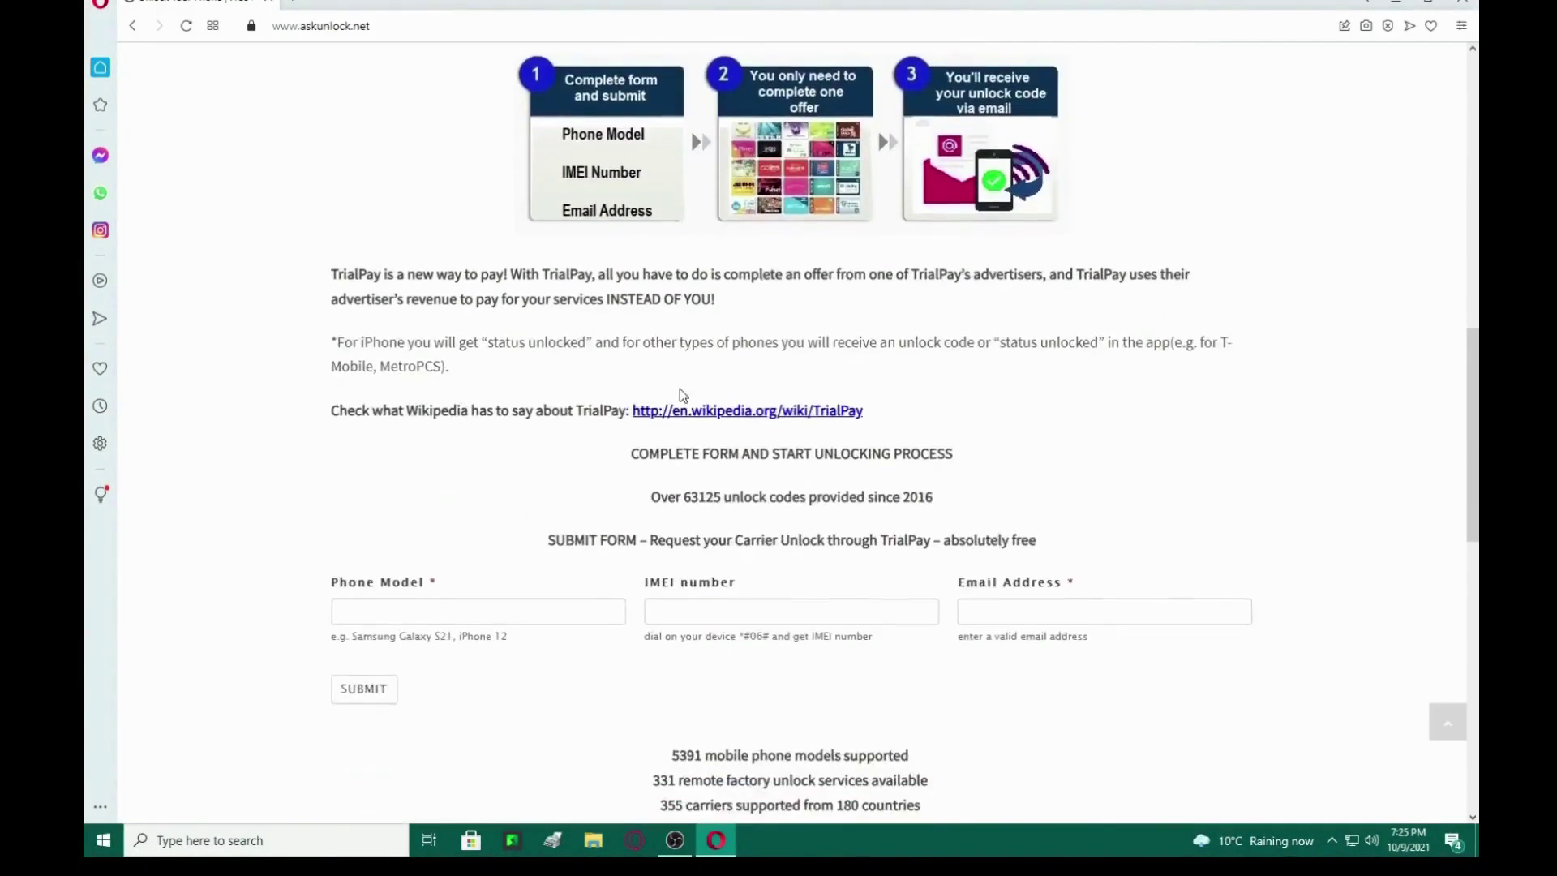
scroll(577, 469, "down", 1)
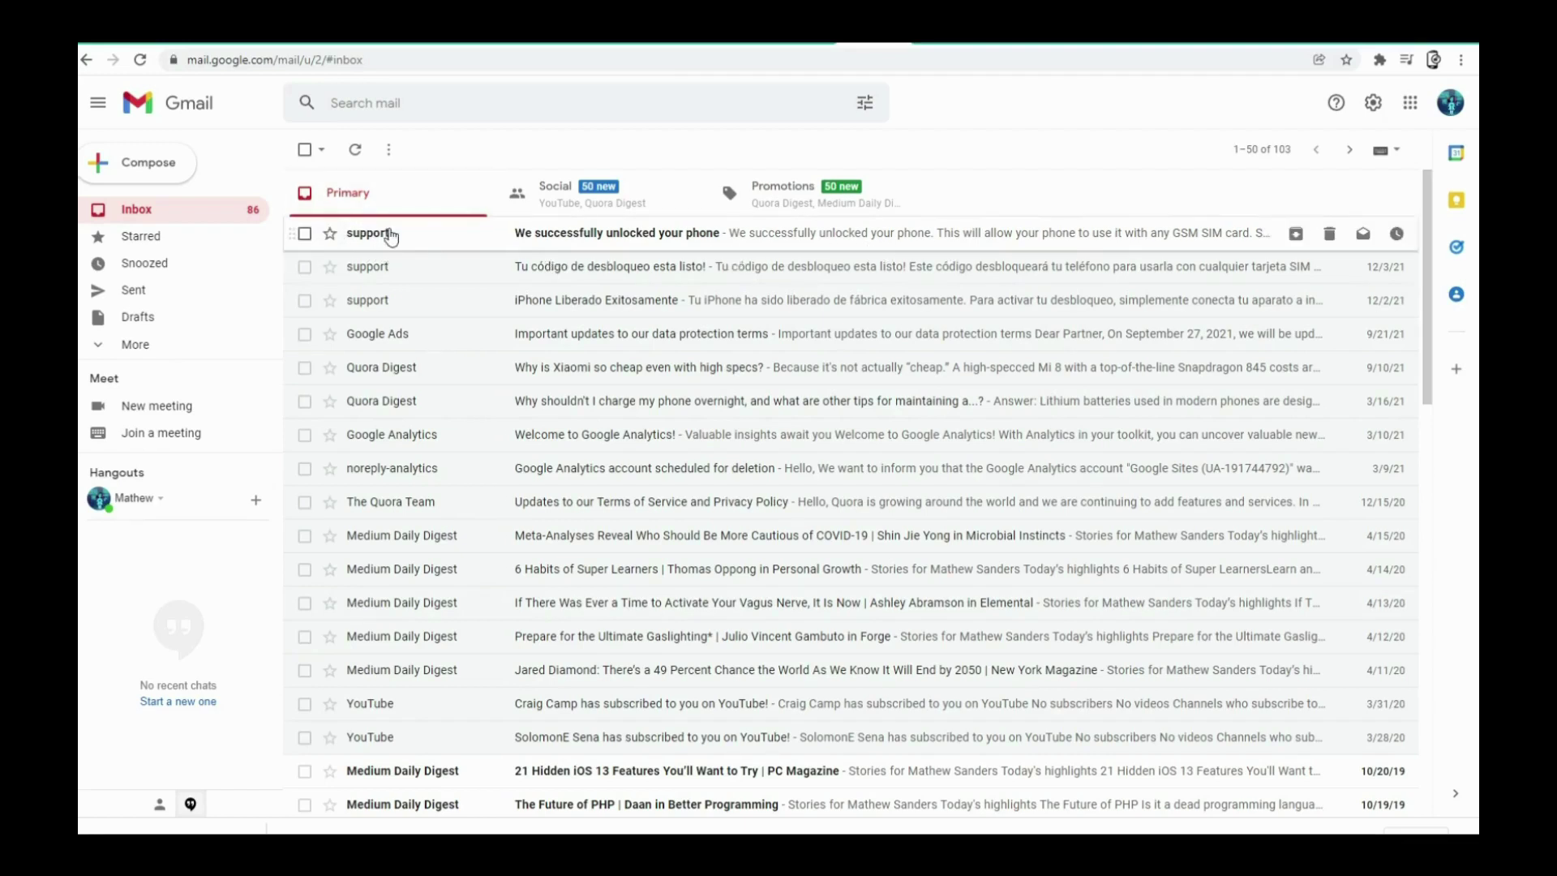
Open the 'We successfully unlocked your phone' email and clear the stray text selection.
left_click(685, 247)
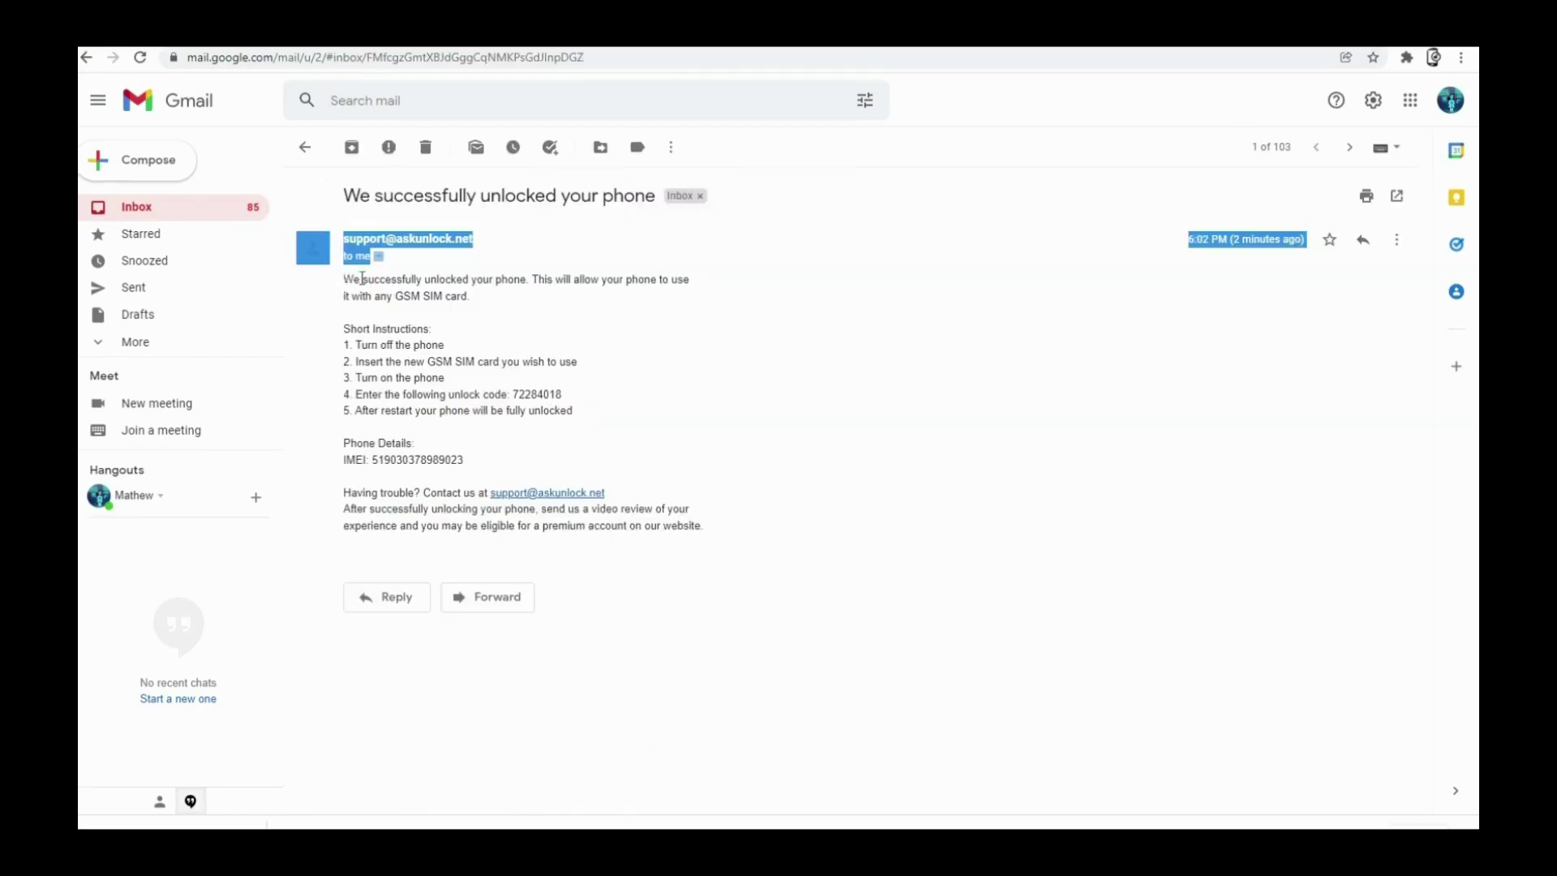
left_click(634, 289)
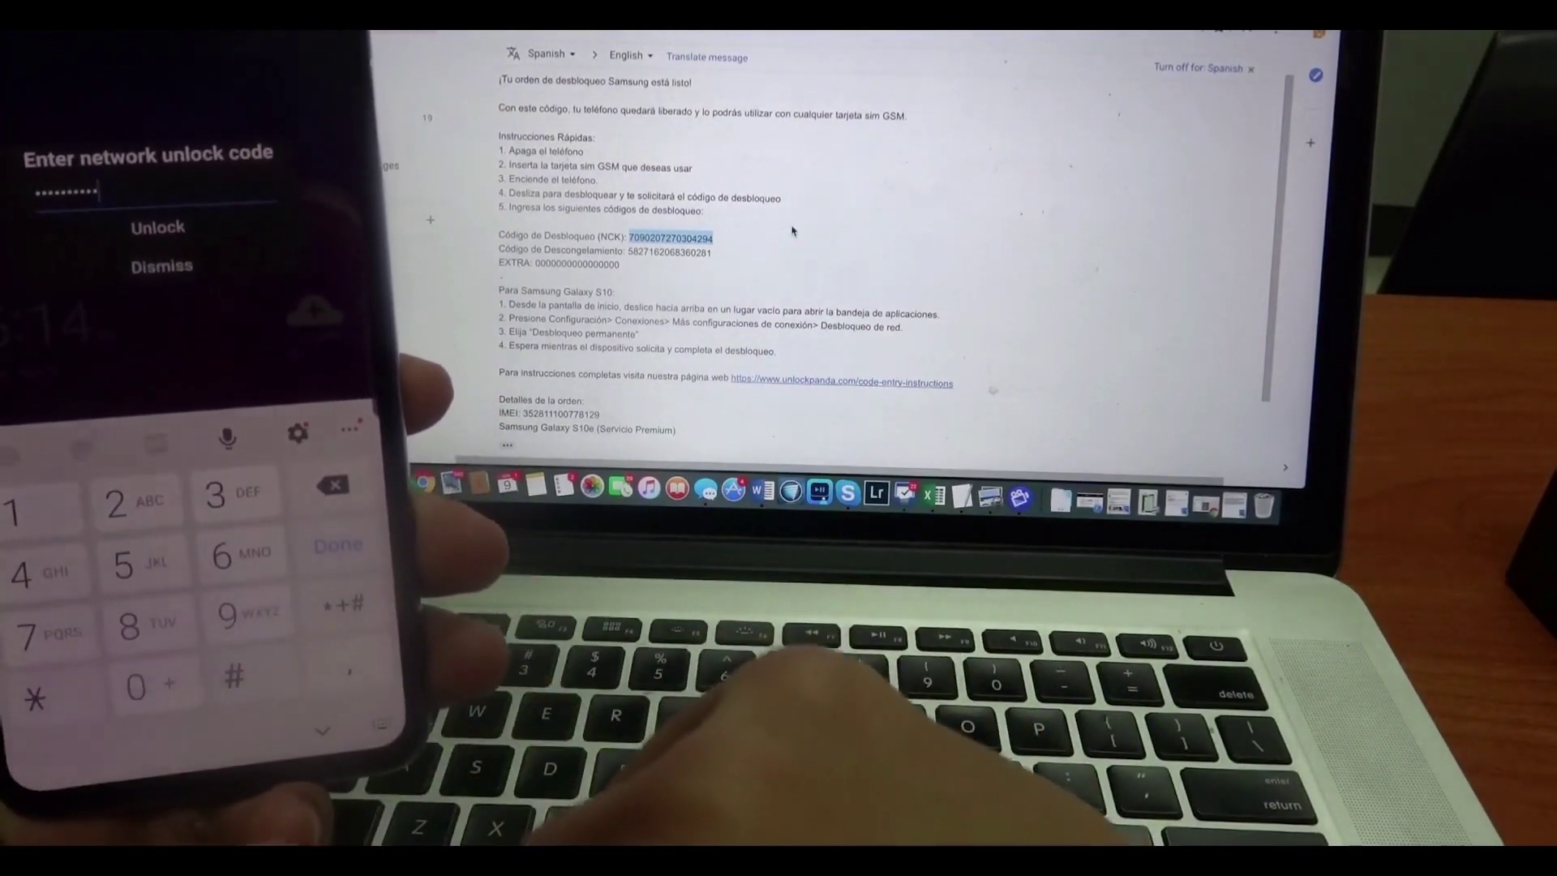
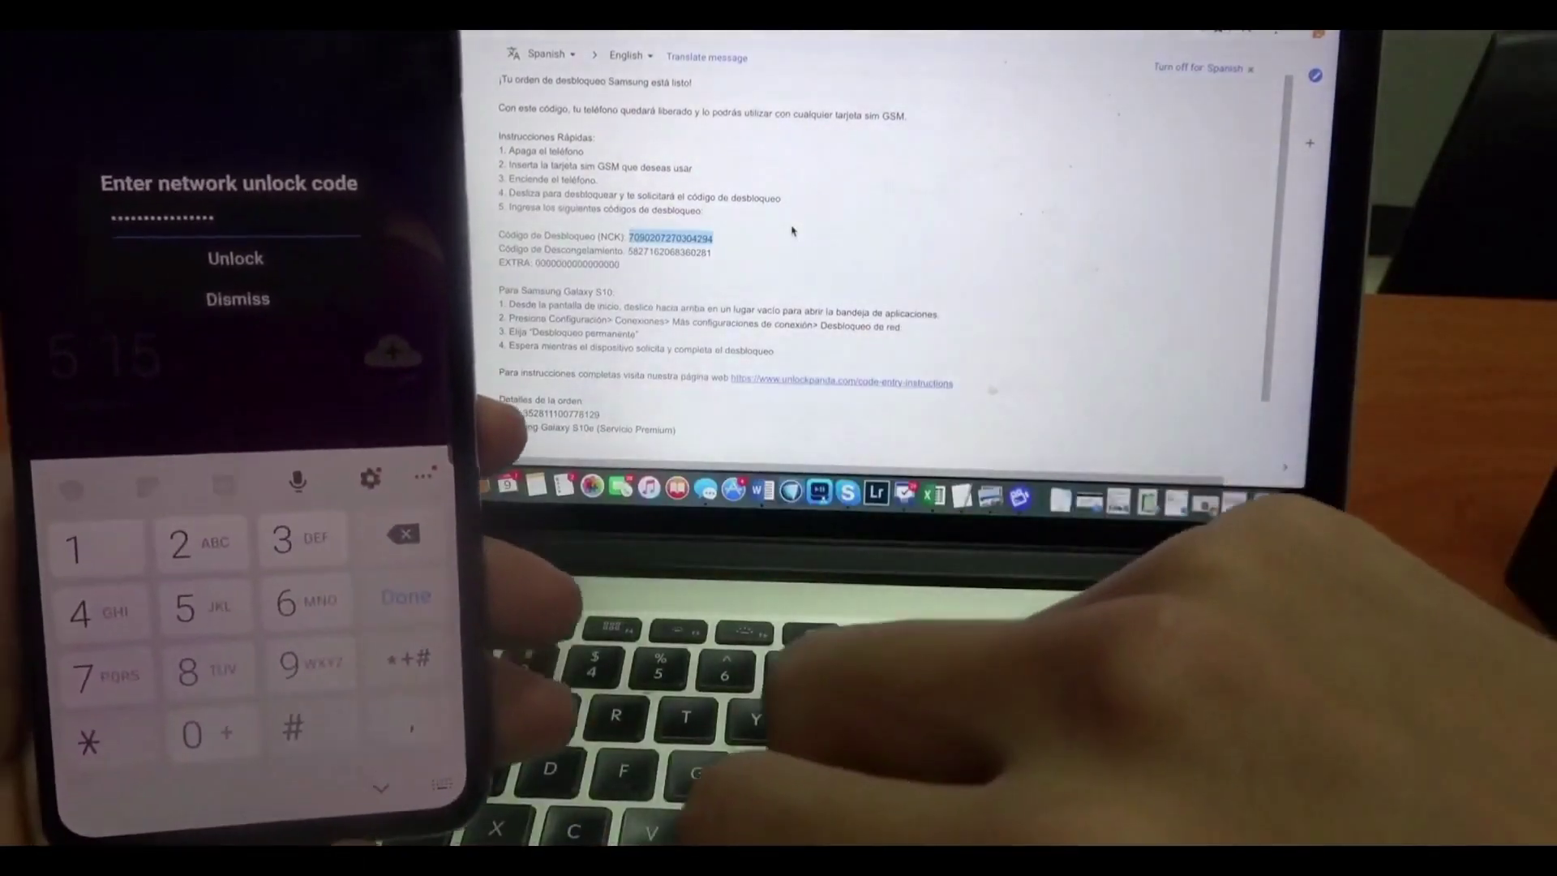